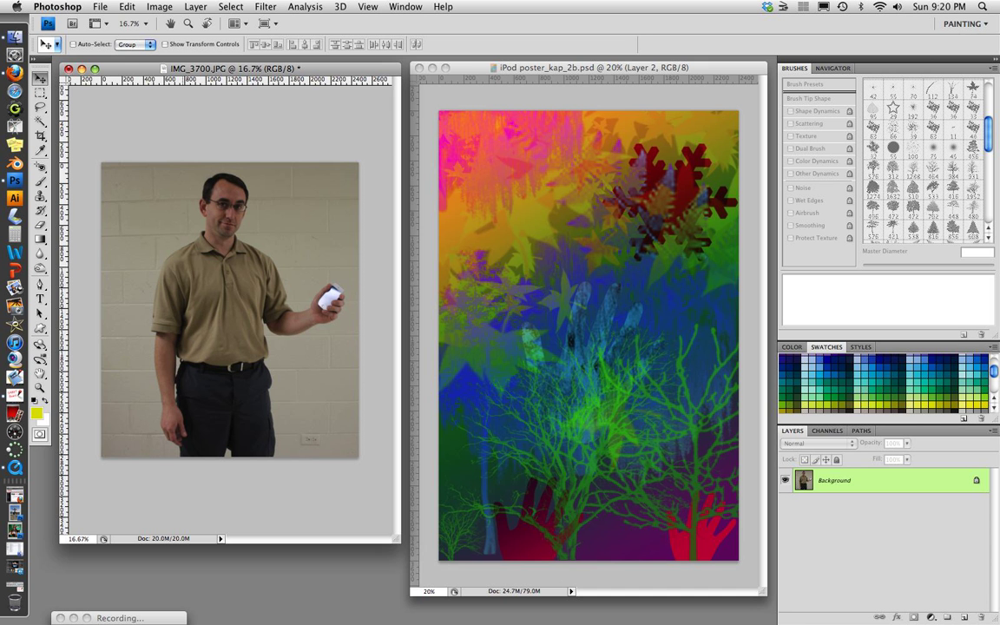
Make the iPod poster_kap_2b.psd document active and set the workspace to Painting
{"action": "left_click", "coordinate": [569, 336]}
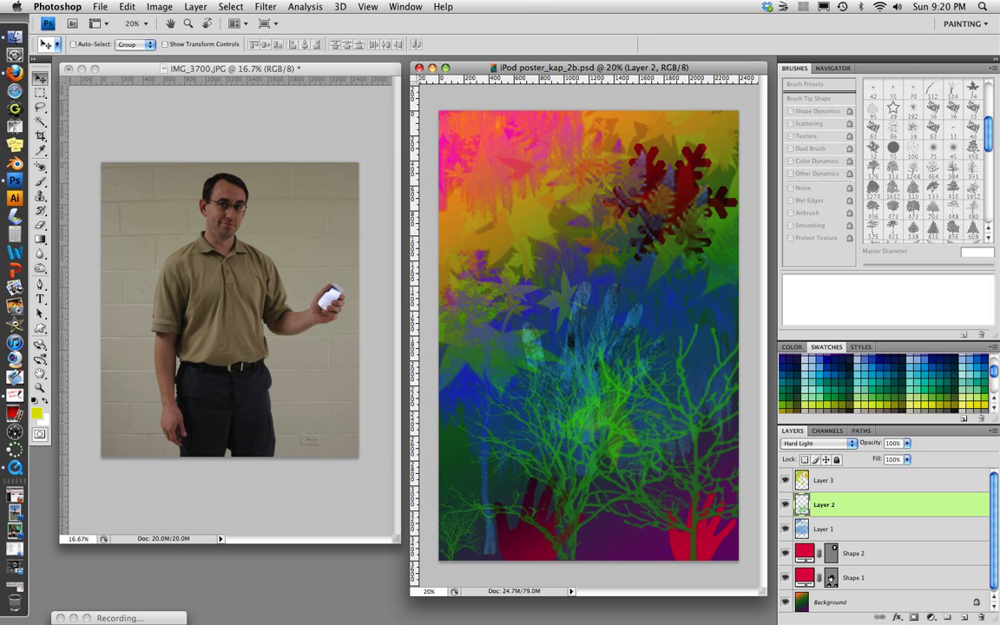
{"action": "left_click", "coordinate": [405, 6]}
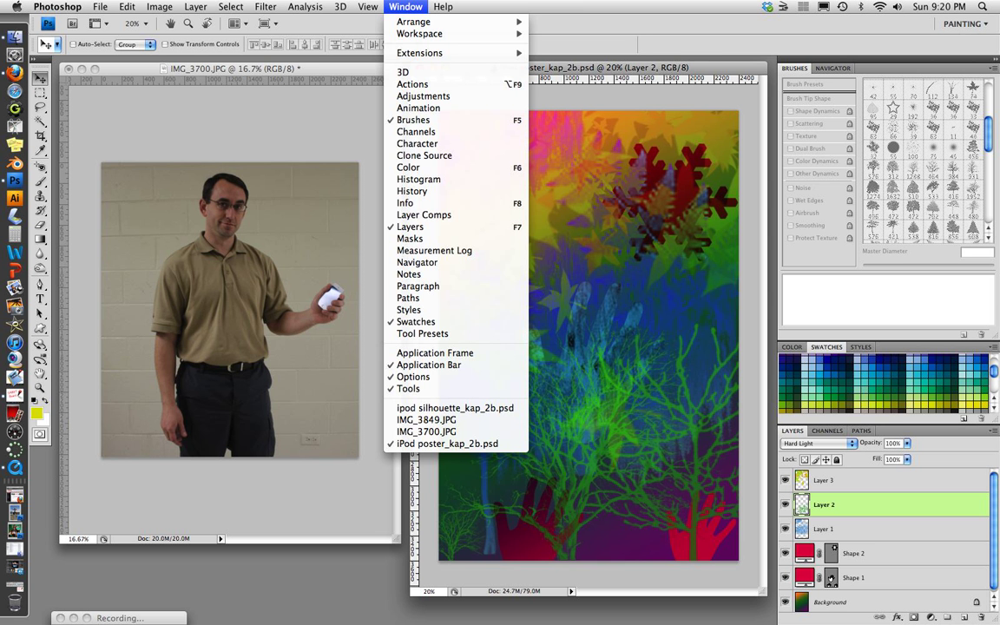
{"action": "mouse_move", "coordinate": [425, 33]}
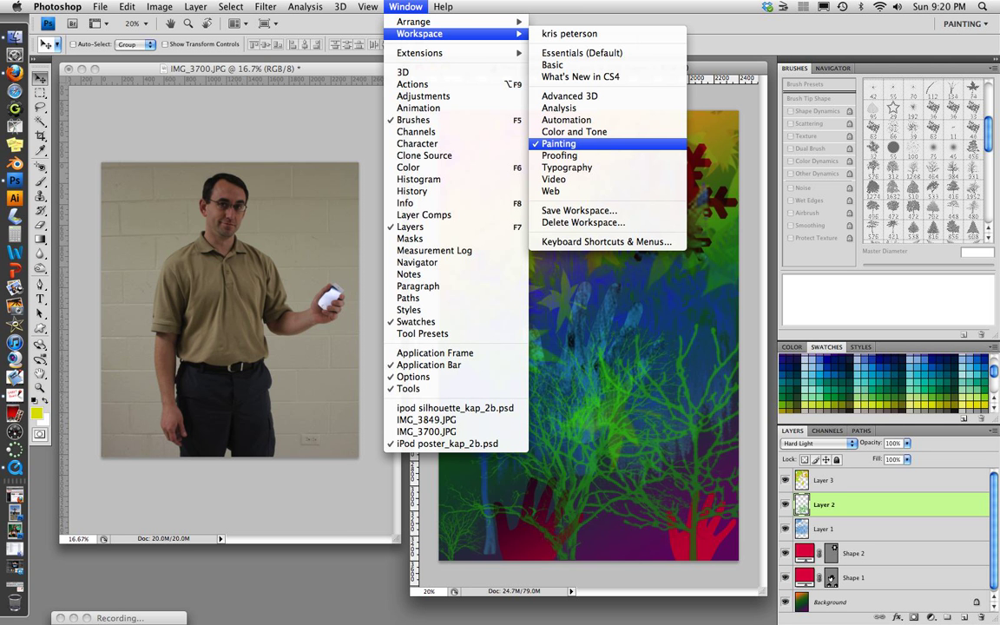
{"action": "left_click", "coordinate": [559, 143]}
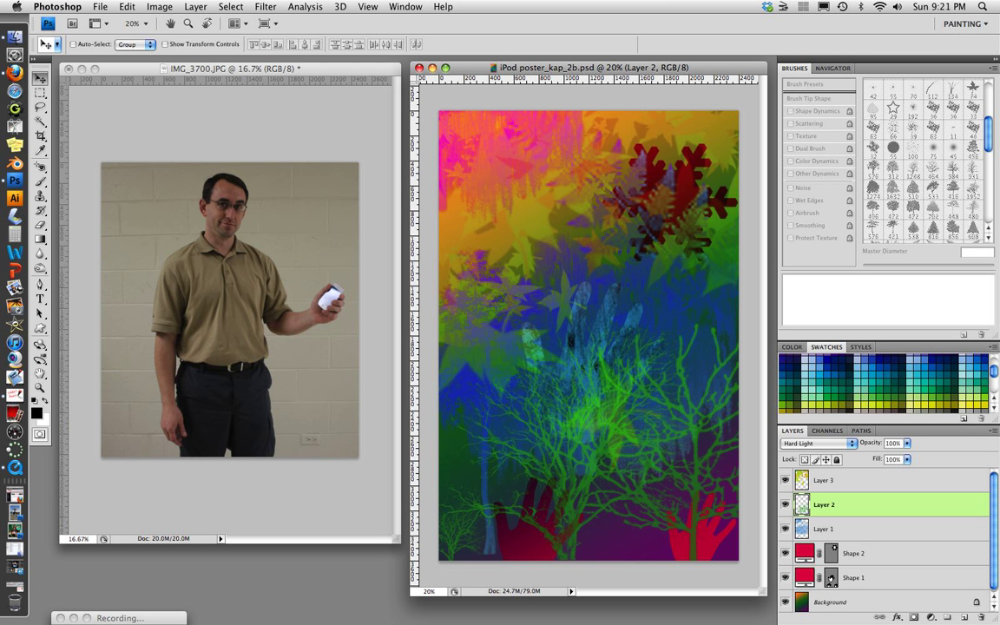
Flatten the poster's layers and save it to the Desktop in Photoshop format as iPod poster_final_kap_2b.psd
{"action": "left_click", "coordinate": [993, 431]}
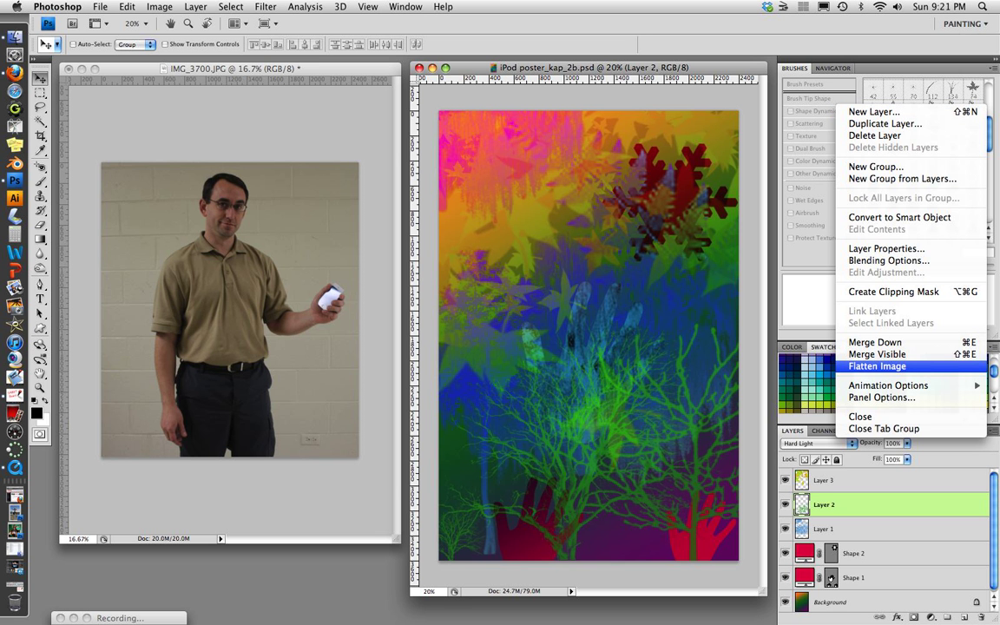
{"action": "left_click", "coordinate": [877, 366]}
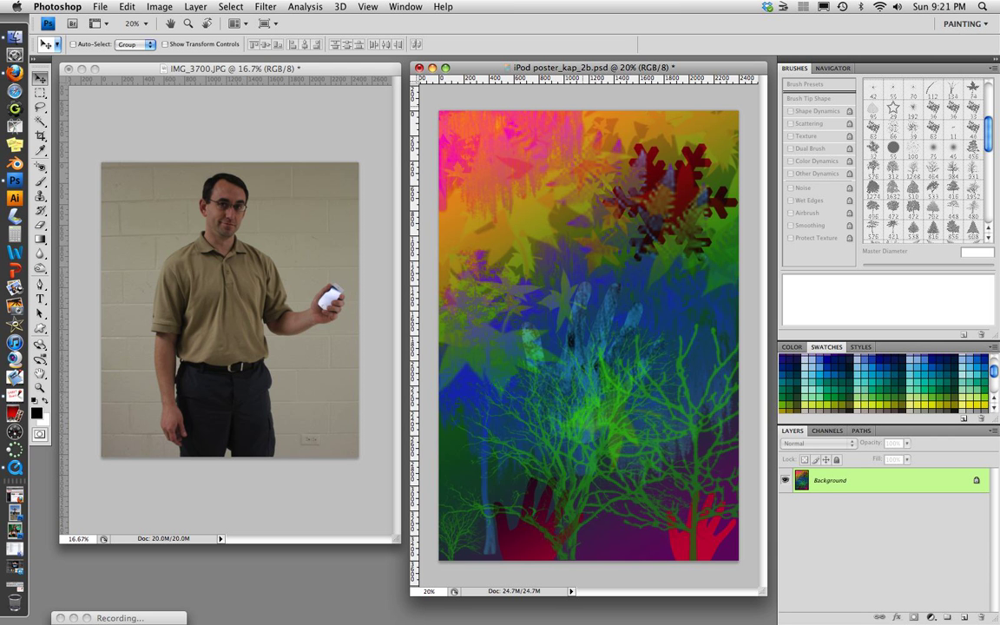
{"action": "left_click", "coordinate": [100, 7]}
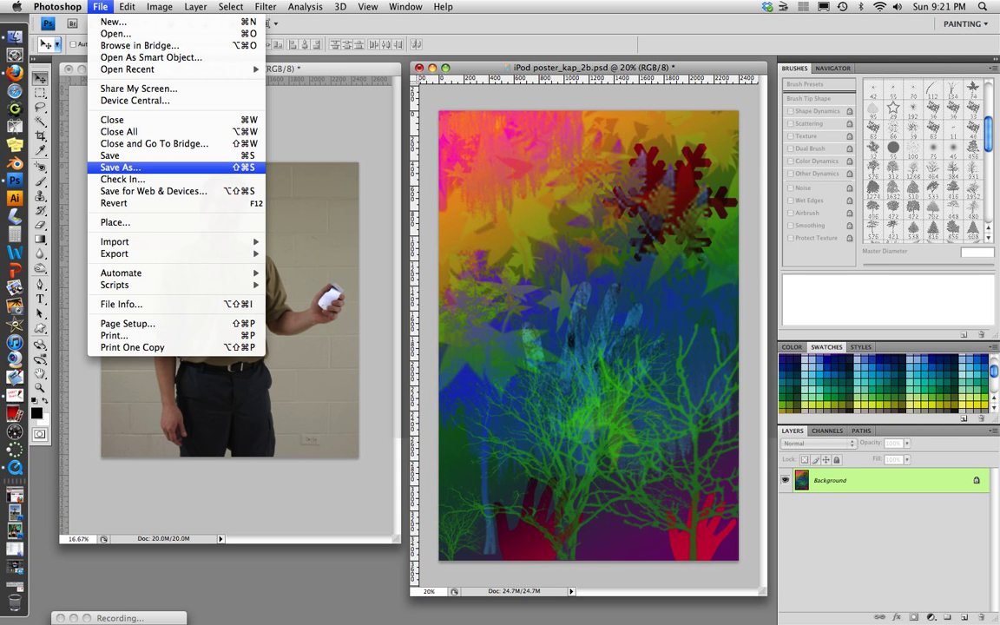
{"action": "left_click", "coordinate": [119, 167]}
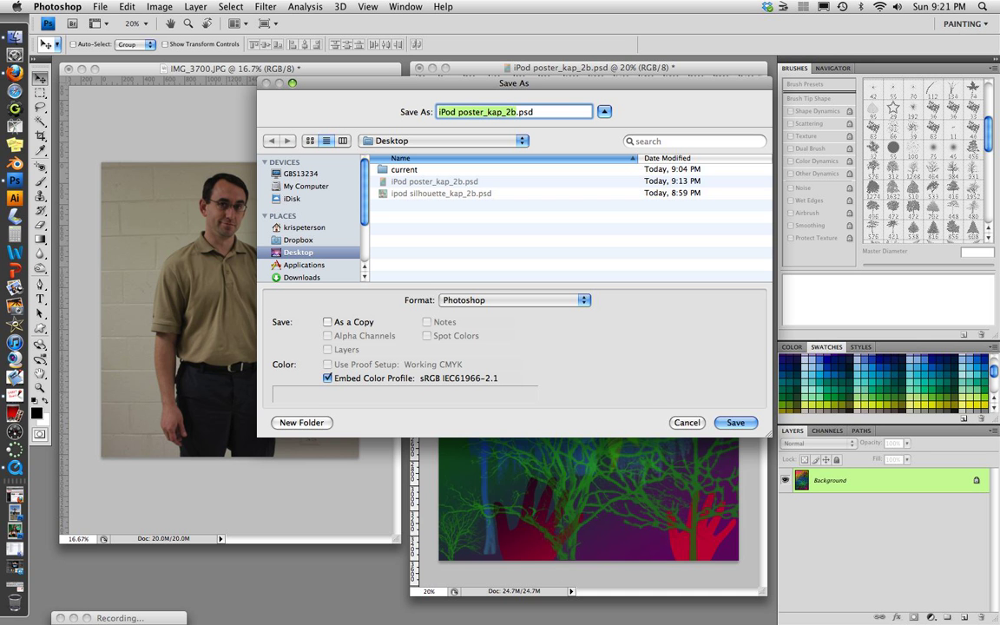
{"action": "left_click", "coordinate": [483, 112]}
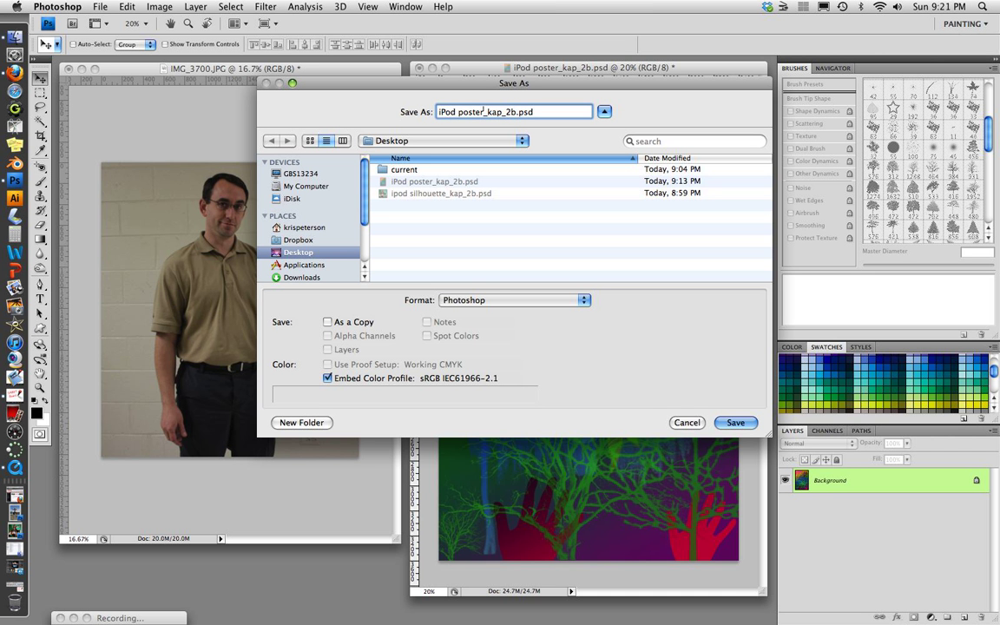
{"action": "type", "text": "_fina"}
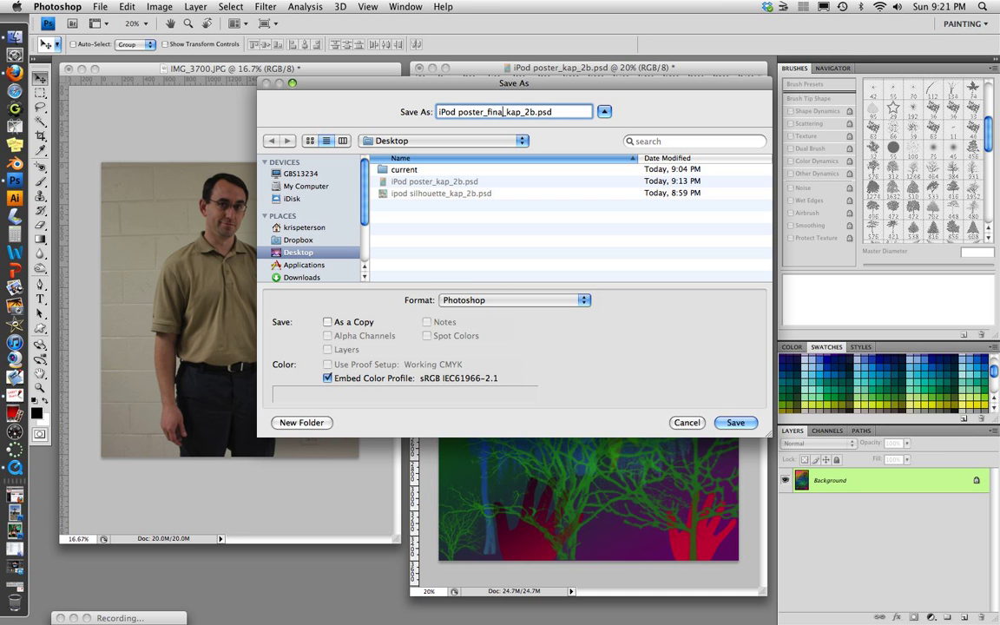
{"action": "type", "text": "l"}
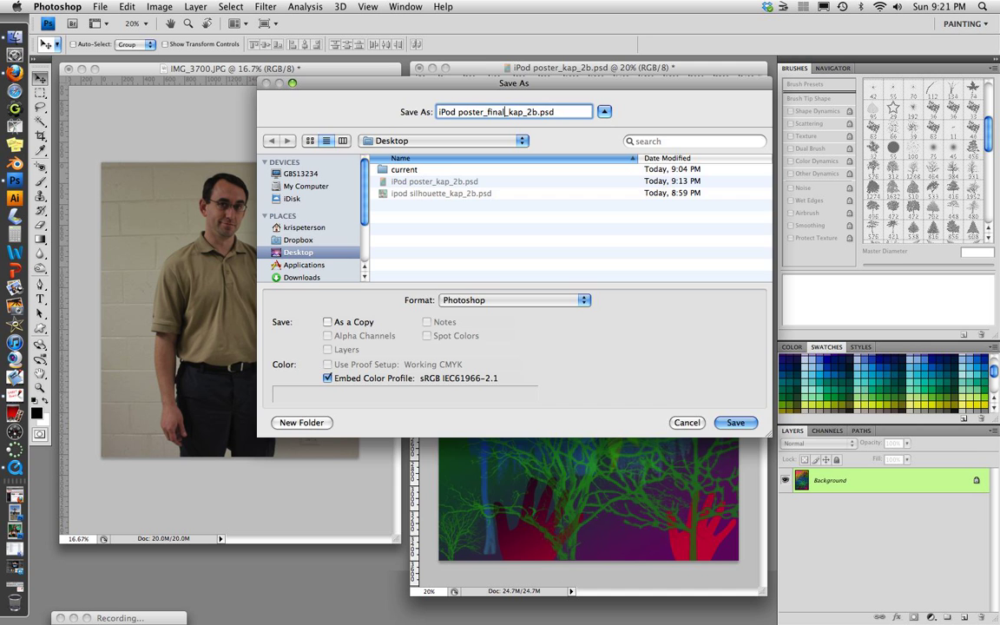
{"action": "key", "text": "Return"}
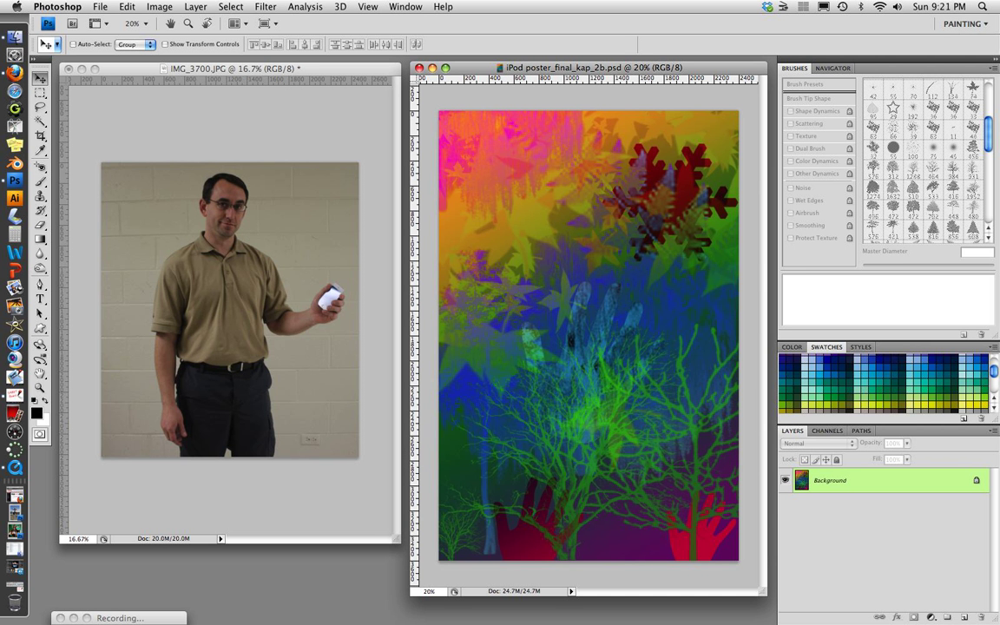
View the minimised ipod silhouette_kap_2b.psd and IMG_3849.JPG documents, minimise both again and return to IMG_3700.JPG
{"action": "key", "text": "ctrl+Tab"}
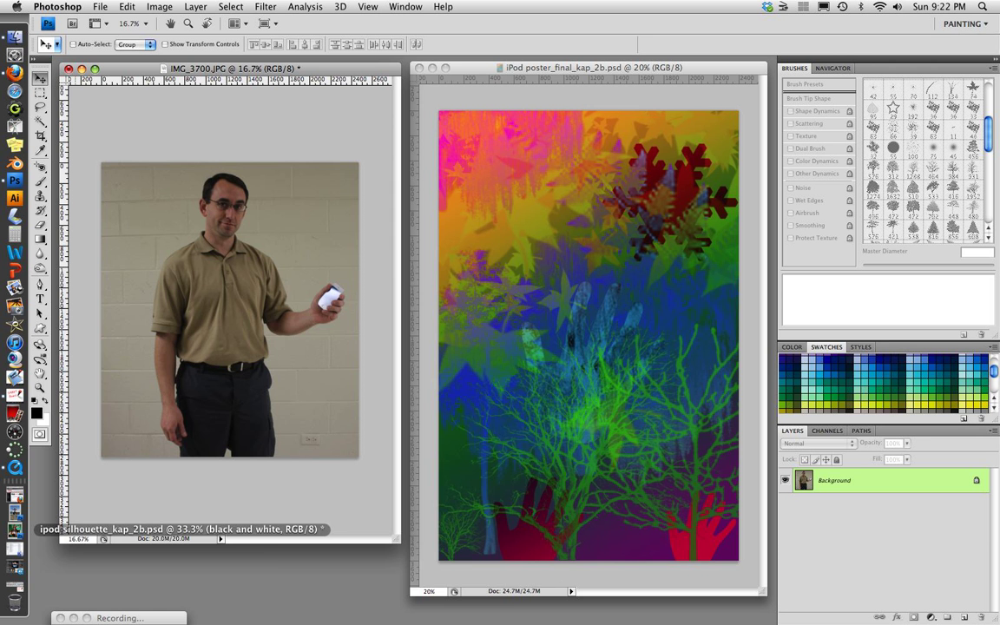
{"action": "left_click", "coordinate": [15, 528]}
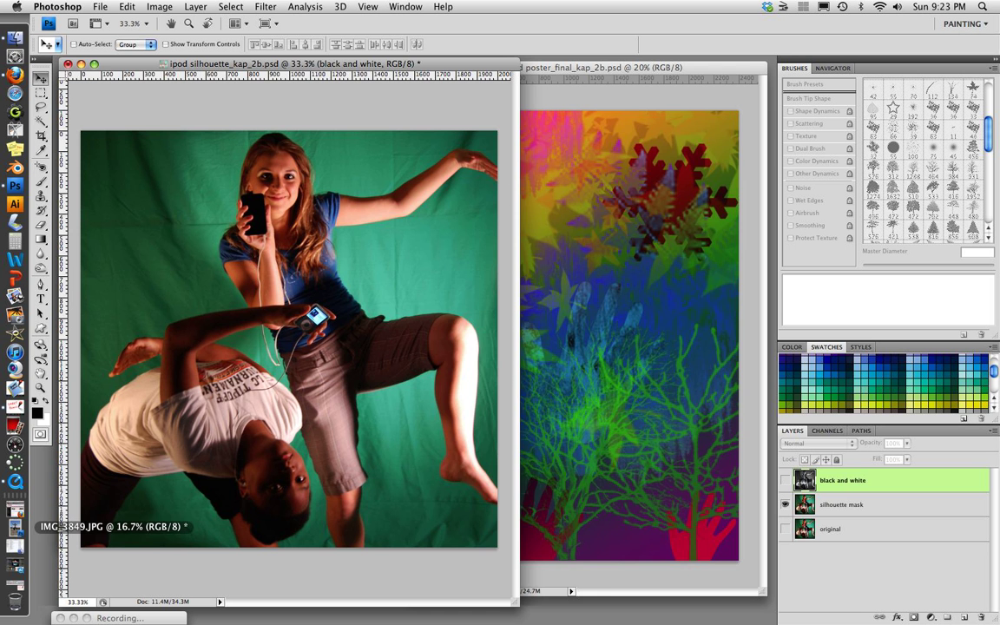
{"action": "left_click", "coordinate": [15, 526]}
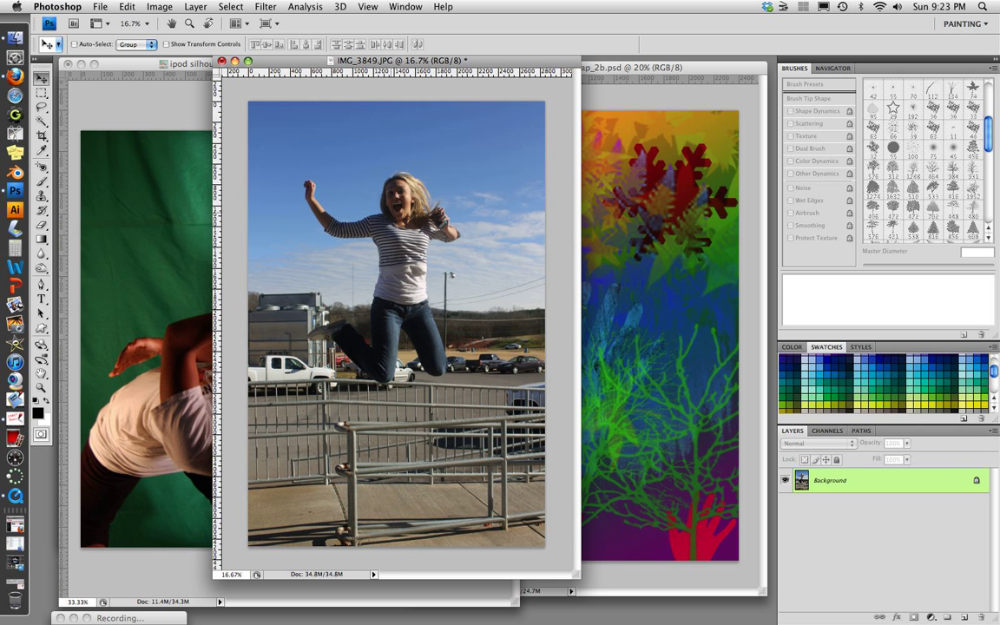
{"action": "left_click_drag", "start_coordinate": [399, 61], "coordinate": [424, 63]}
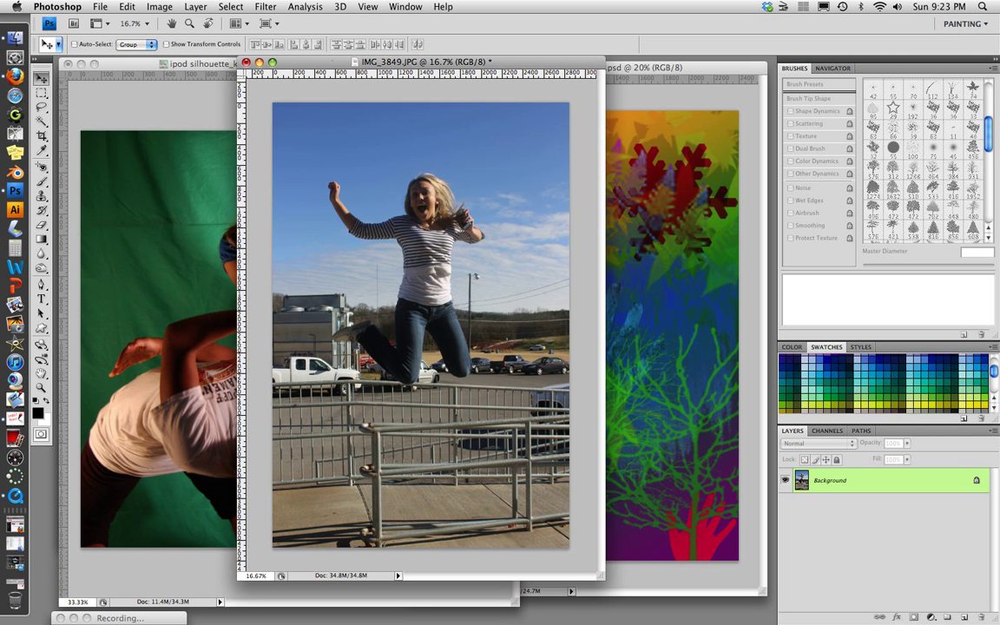
{"action": "left_click", "coordinate": [258, 62]}
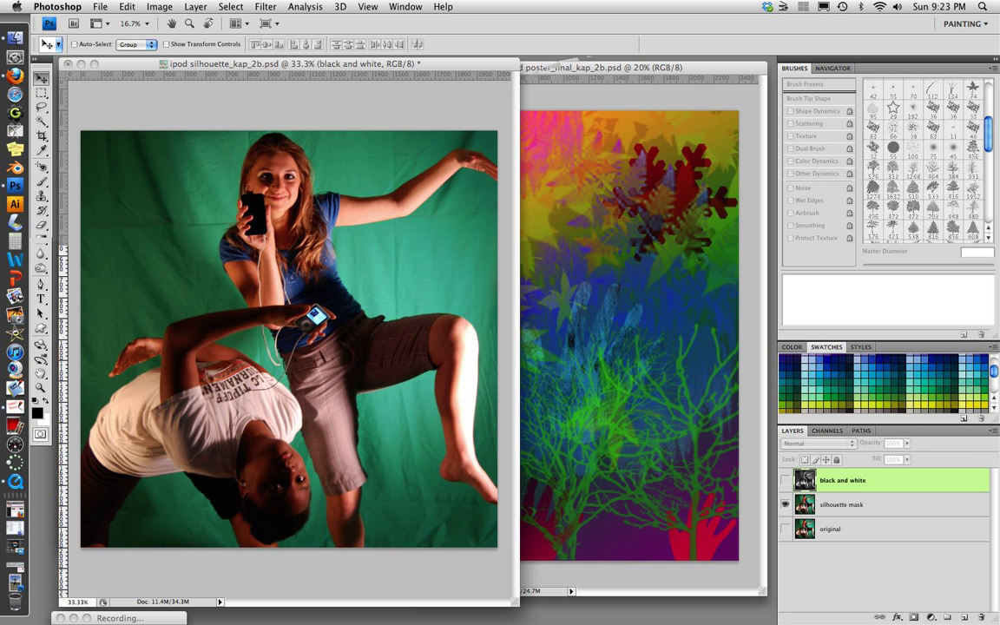
{"action": "left_click", "coordinate": [81, 63]}
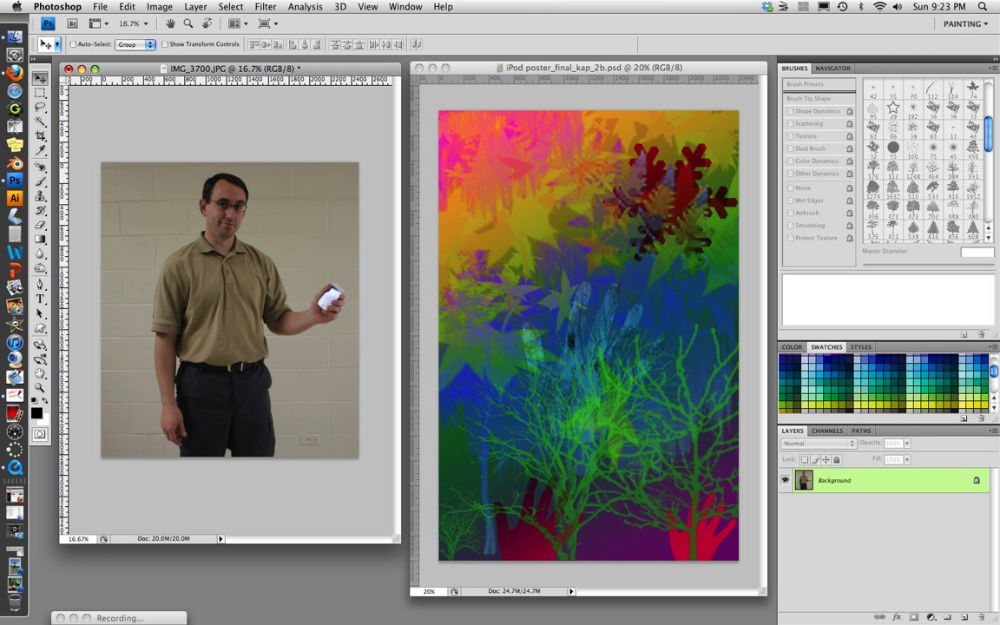
Start a Levels adjustment on IMG_3700.JPG with the RGB input black point at 12 and white point at 179
{"action": "left_click", "coordinate": [159, 7]}
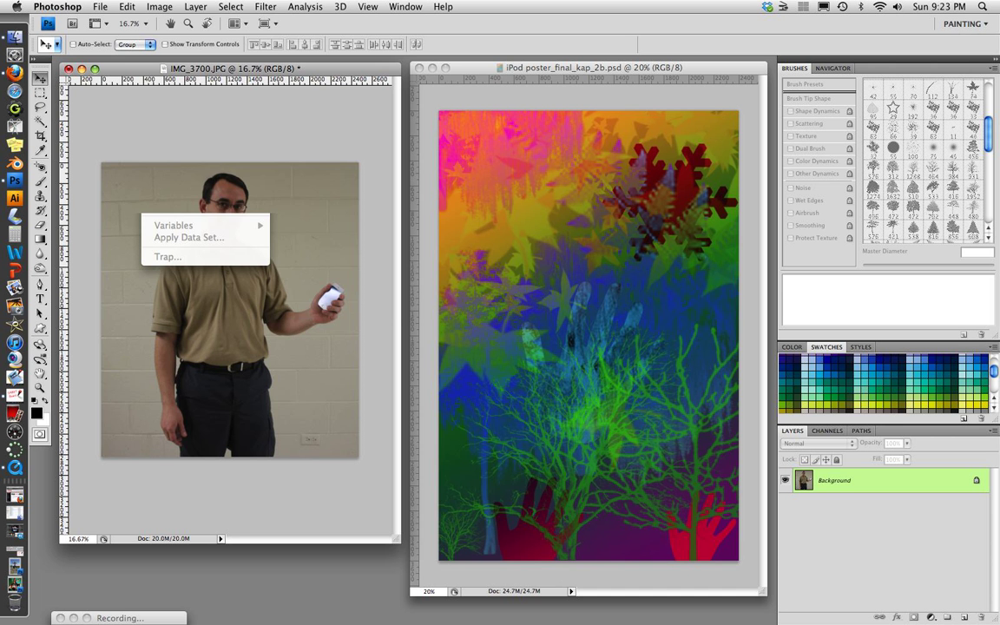
{"action": "mouse_move", "coordinate": [181, 42]}
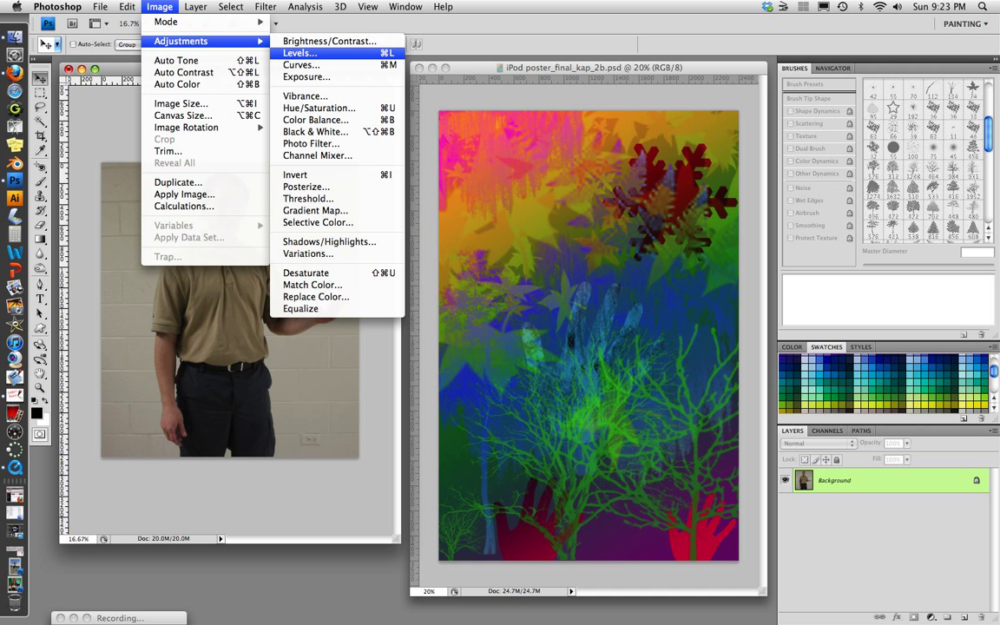
{"action": "left_click", "coordinate": [299, 53]}
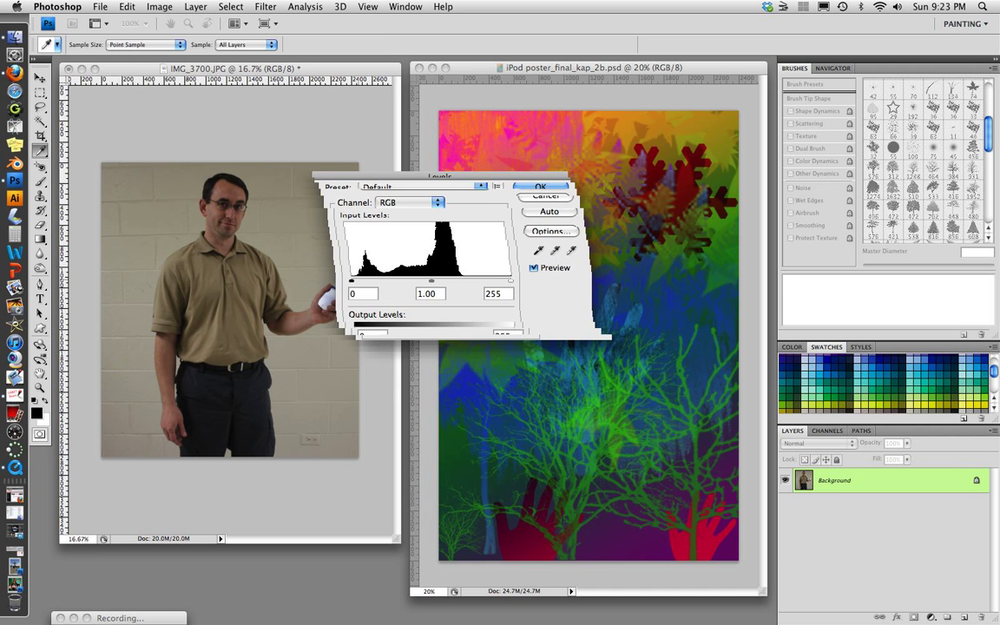
{"action": "left_click_drag", "start_coordinate": [440, 176], "coordinate": [506, 130]}
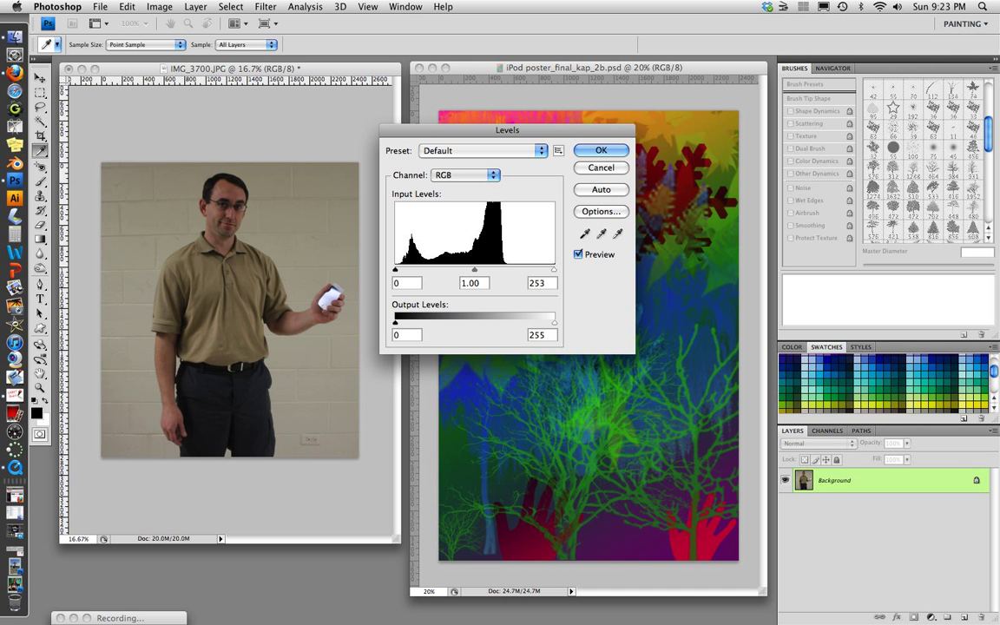
{"action": "left_click_drag", "start_coordinate": [554, 270], "coordinate": [507, 270]}
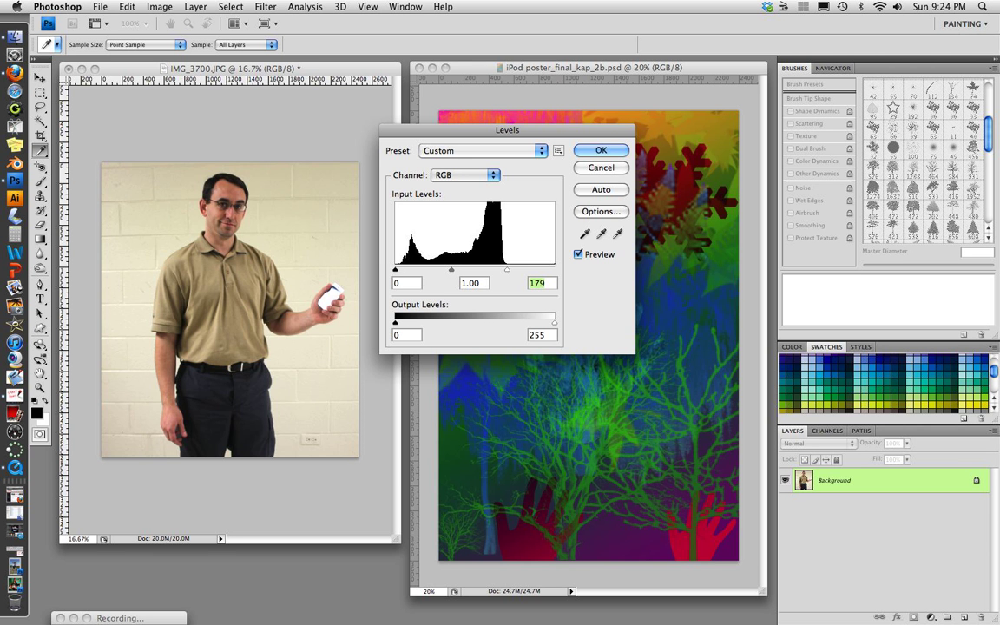
{"action": "left_click_drag", "start_coordinate": [395, 270], "coordinate": [402, 270]}
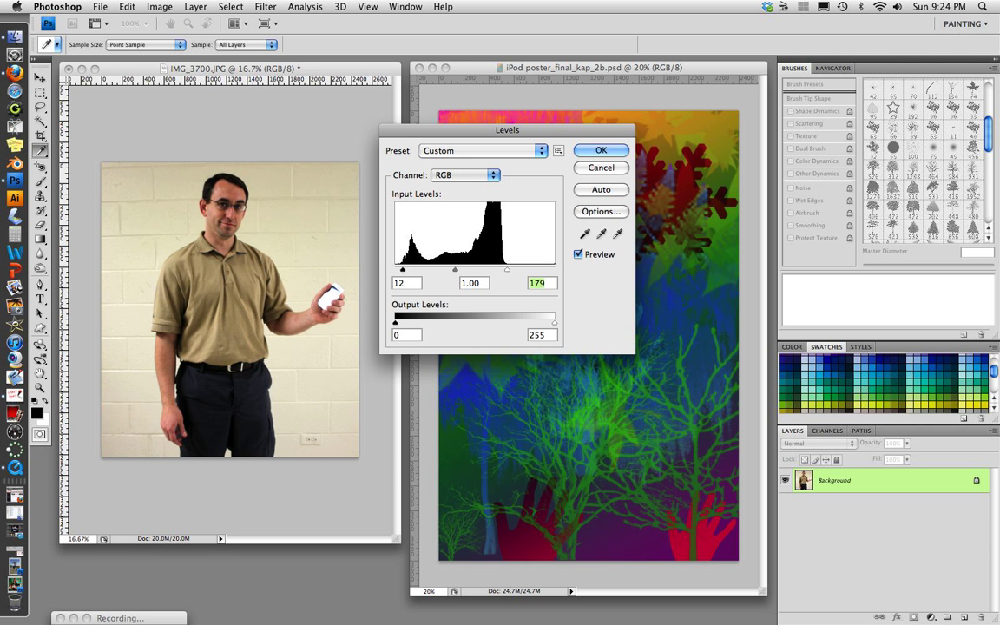
Set the Levels midtone to 0.74 and the input white point to 167, and apply the adjustment
{"action": "left_click", "coordinate": [402, 270]}
{"action": "left_click_drag", "start_coordinate": [455, 270], "coordinate": [504, 270]}
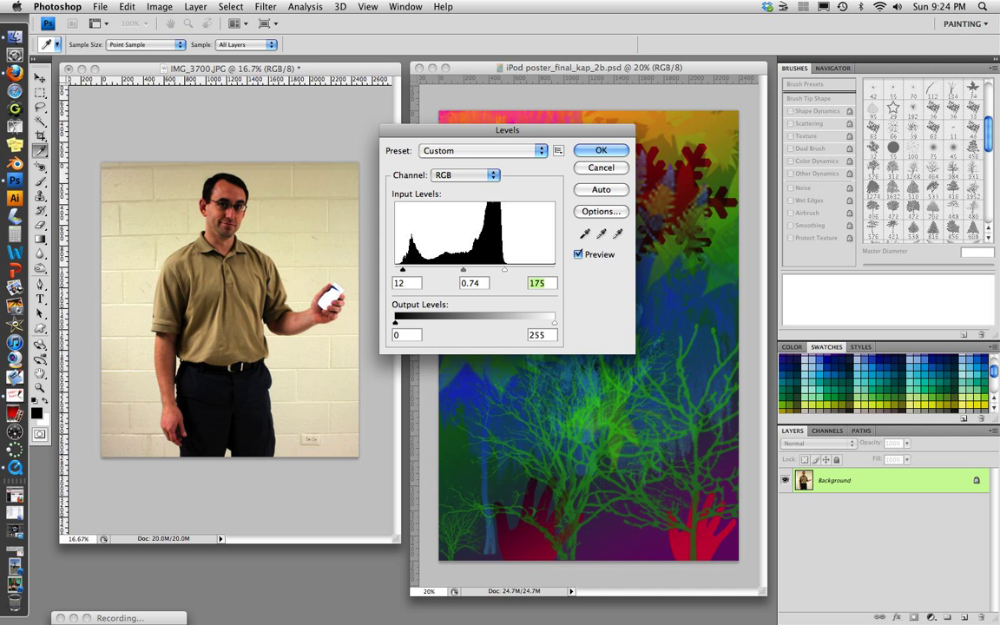
{"action": "type", "text": "168"}
{"action": "key", "text": "Down"}
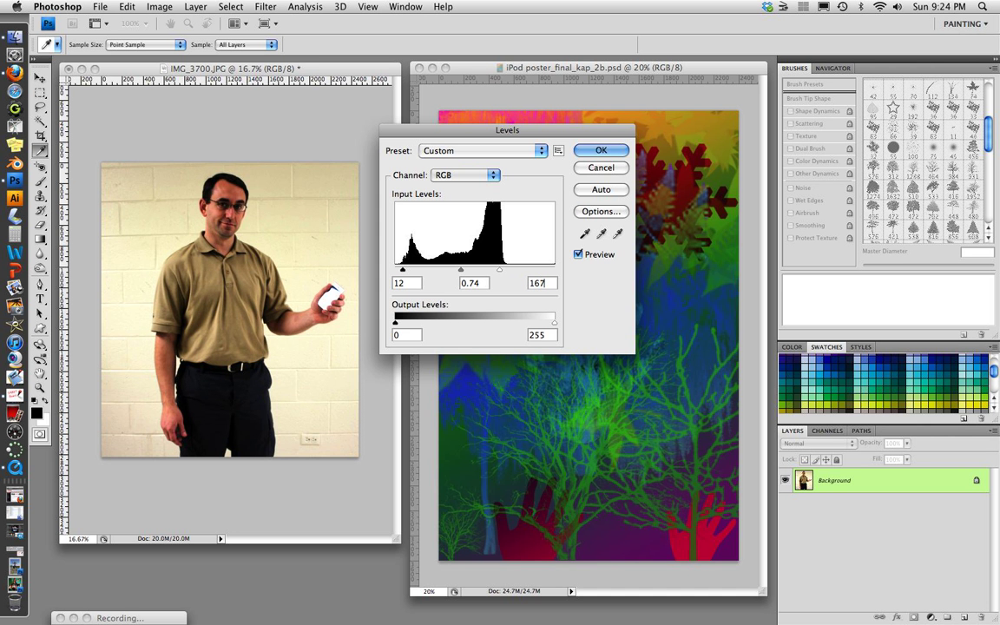
{"action": "key", "text": "Return"}
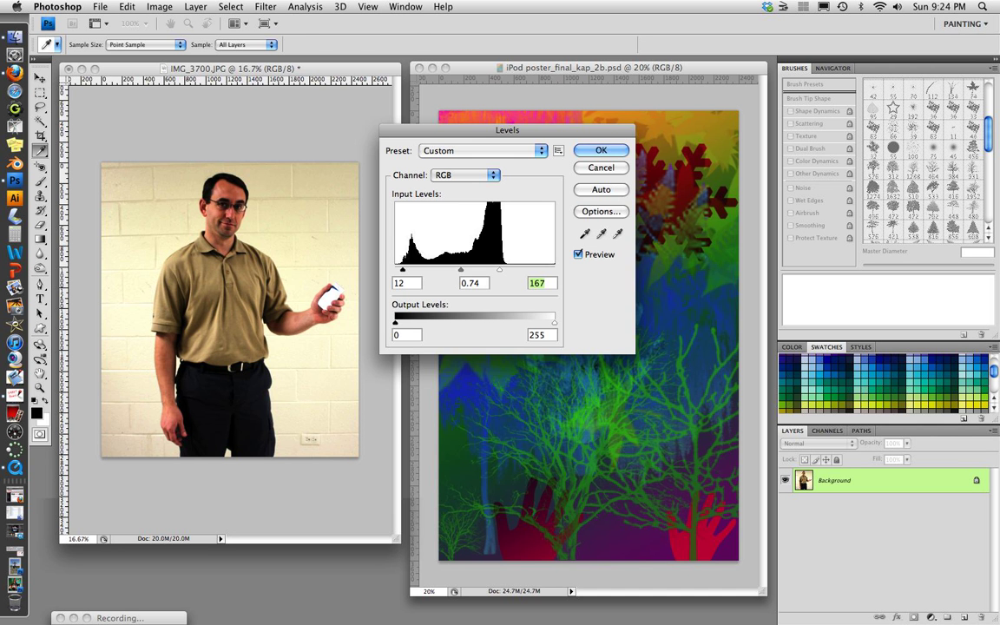
{"action": "key", "text": "Return"}
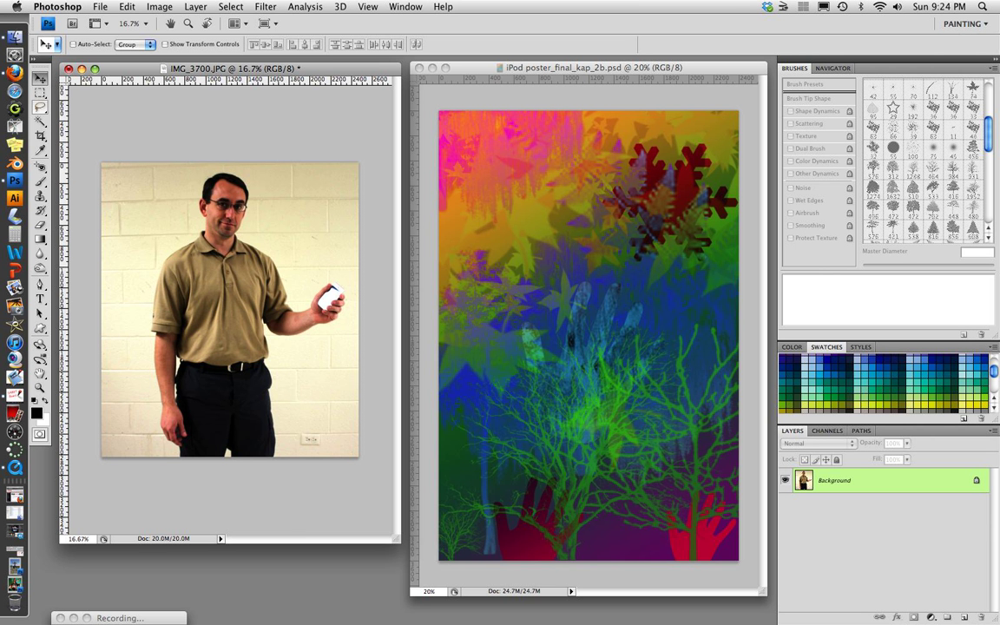
Switch the toolbox to two columns and choose the Magnetic Lasso tool
{"action": "left_click", "coordinate": [40, 107]}
{"action": "left_click", "coordinate": [34, 60]}
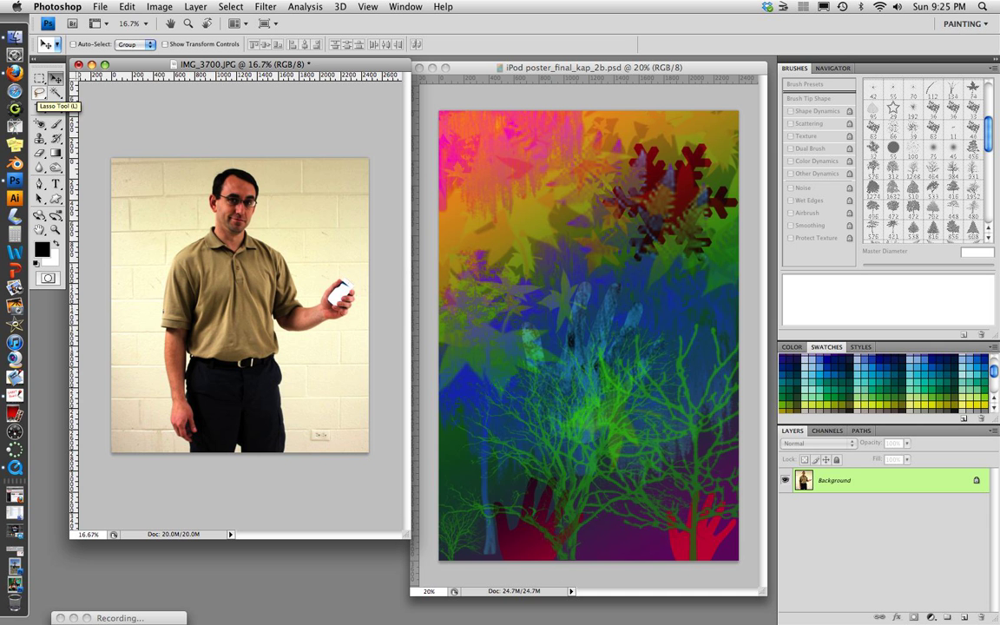
{"action": "left_click", "coordinate": [39, 93]}
{"action": "left_click", "coordinate": [39, 93]}
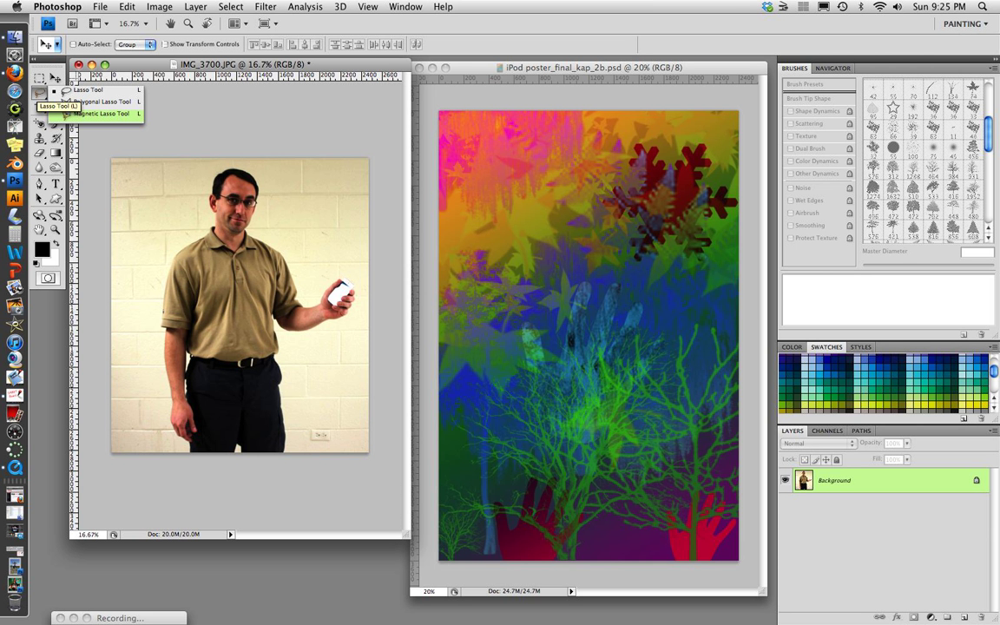
{"action": "left_click", "coordinate": [87, 114]}
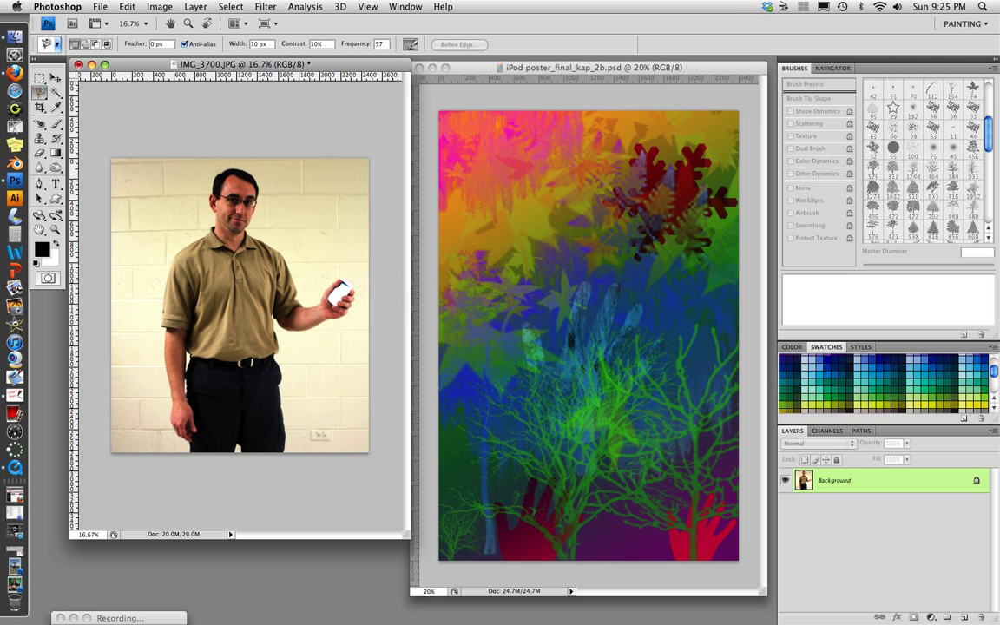
{"action": "left_click", "coordinate": [40, 91]}
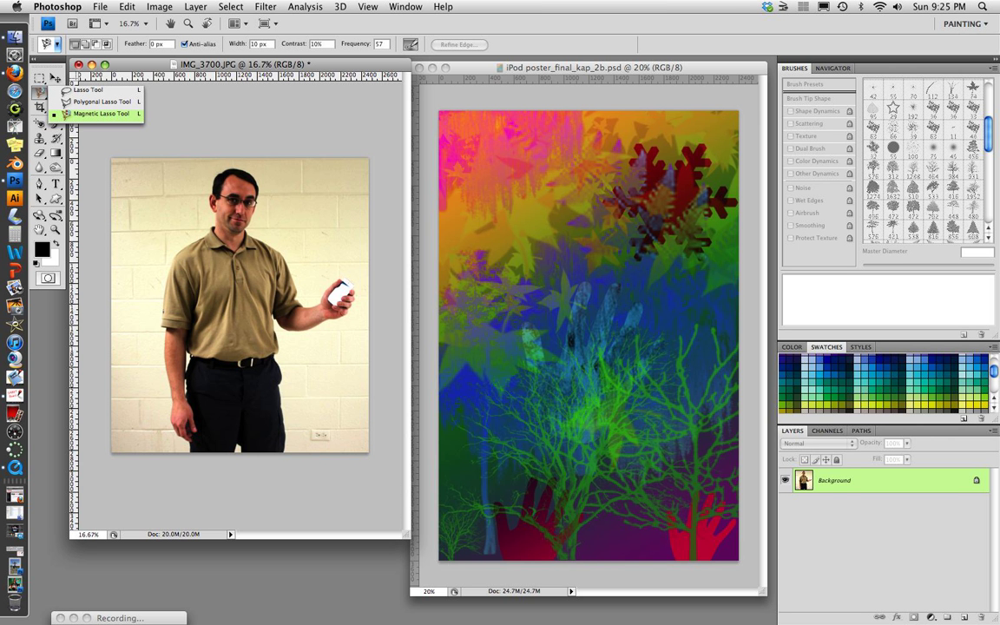
{"action": "left_click", "coordinate": [94, 114]}
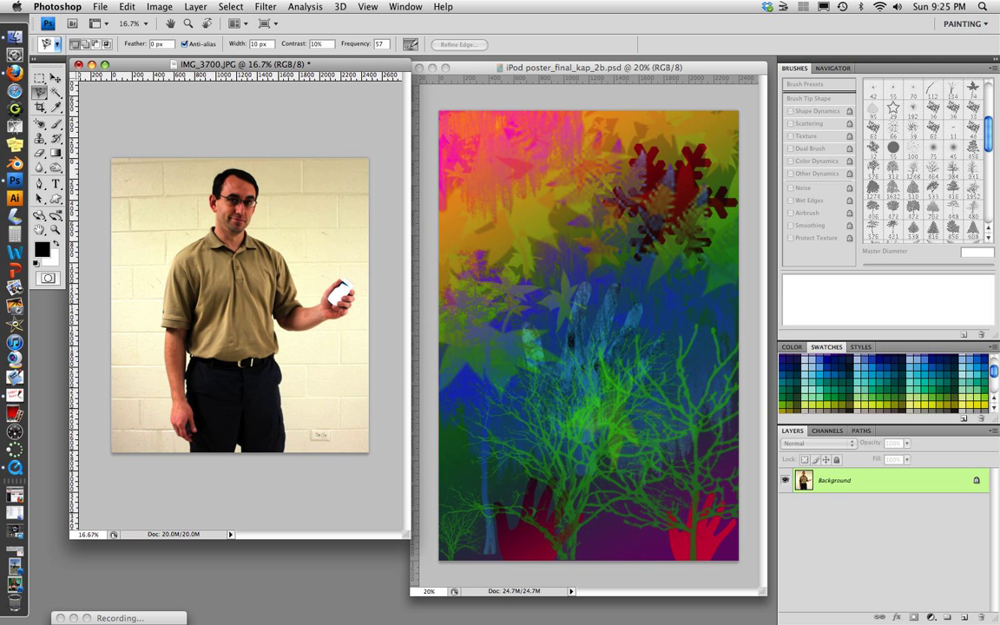
{"action": "left_click_drag", "start_coordinate": [120, 618], "coordinate": [119, 565]}
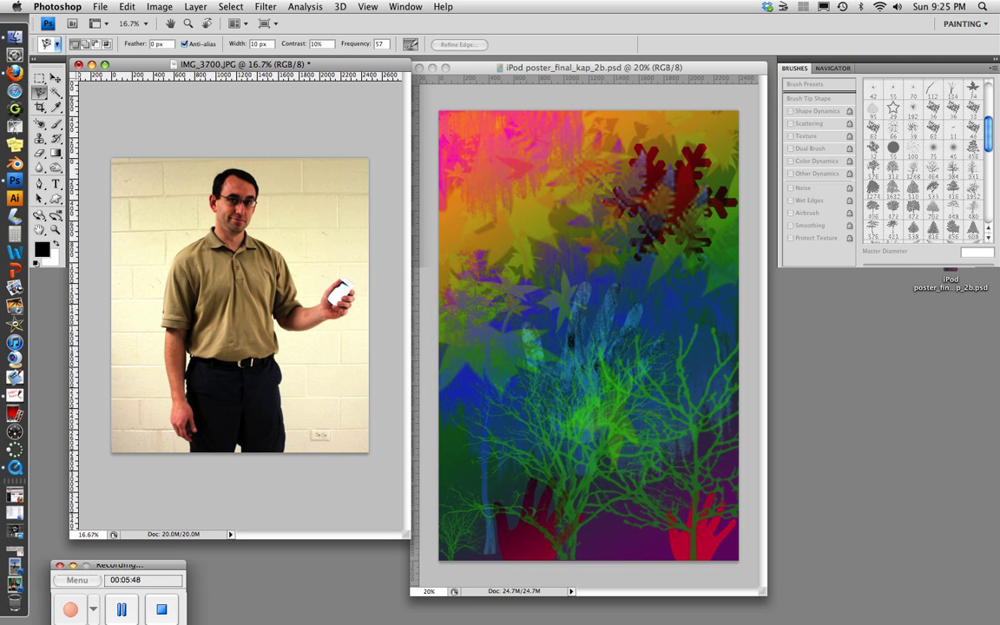